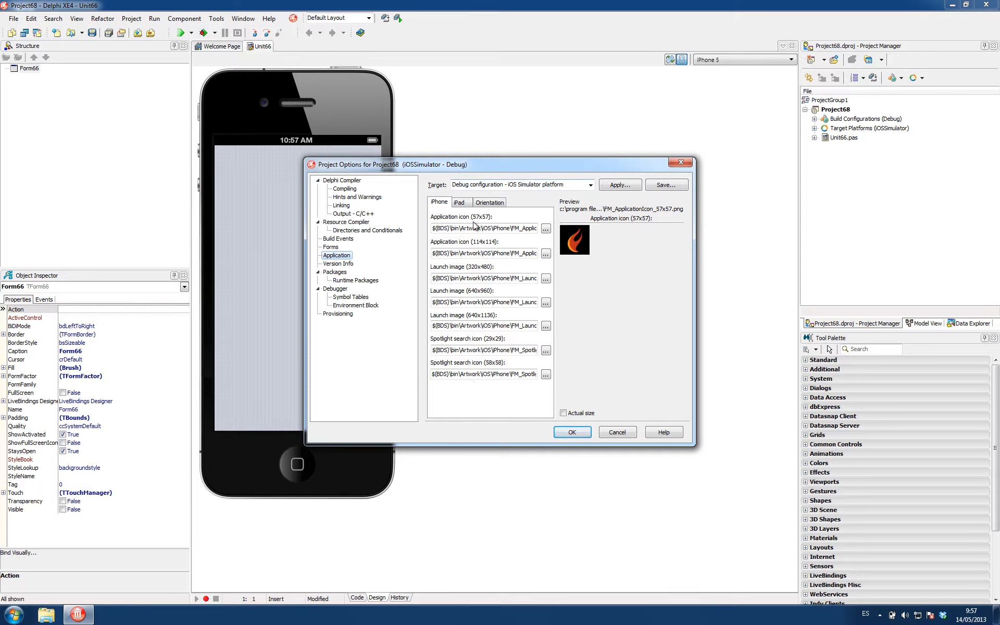
- Preview the iPhone application icons, launch images and Spotlight search icons set in the project's application options
{"action": "left_click", "coordinate": [527, 228]}
{"action": "left_click", "coordinate": [514, 253]}
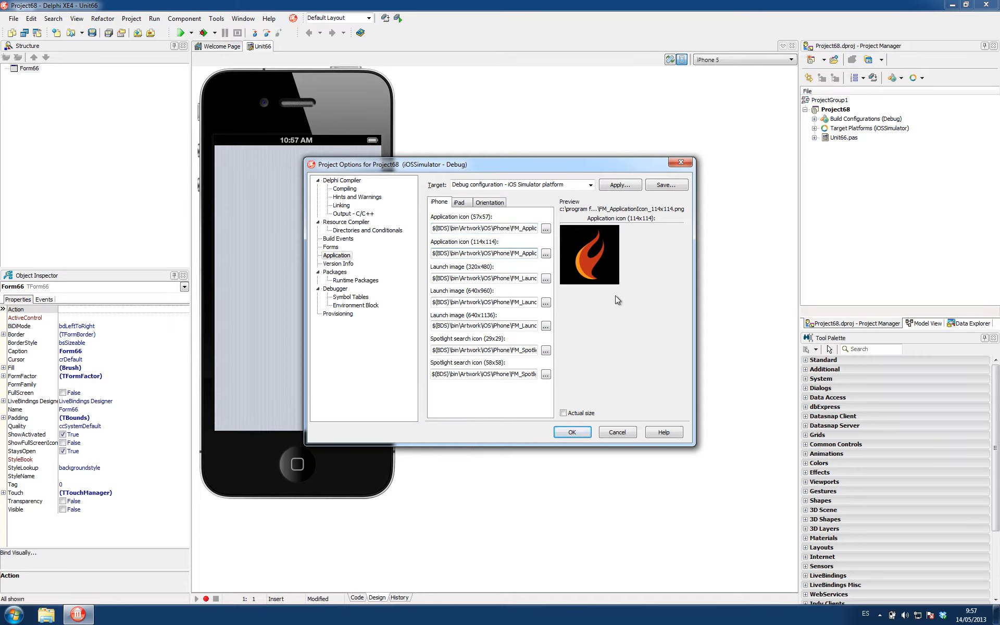
{"action": "left_click", "coordinate": [499, 227]}
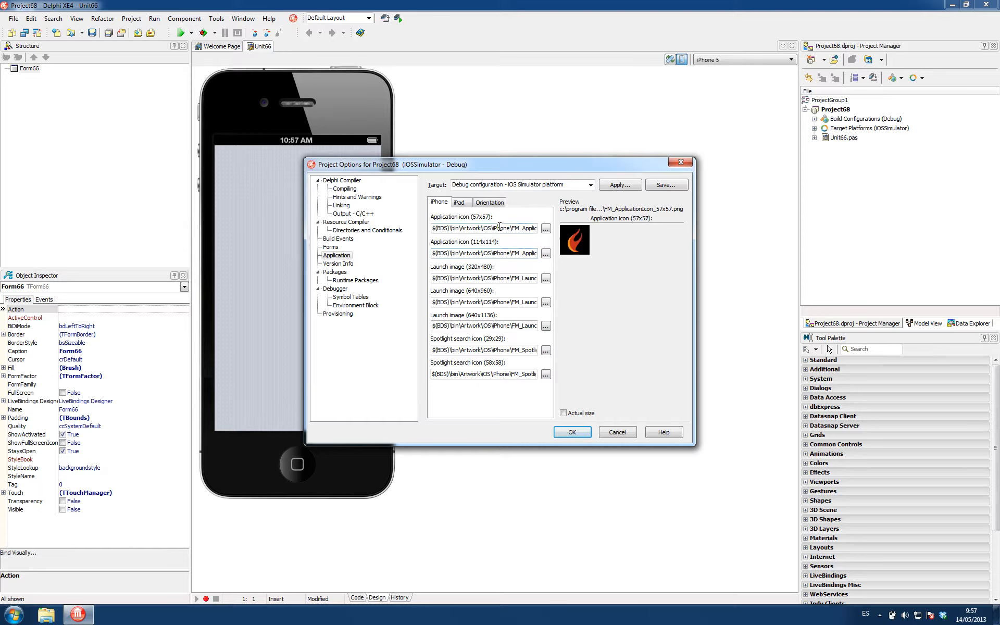
{"action": "left_click", "coordinate": [501, 253]}
{"action": "left_click", "coordinate": [501, 228]}
{"action": "left_click", "coordinate": [483, 278]}
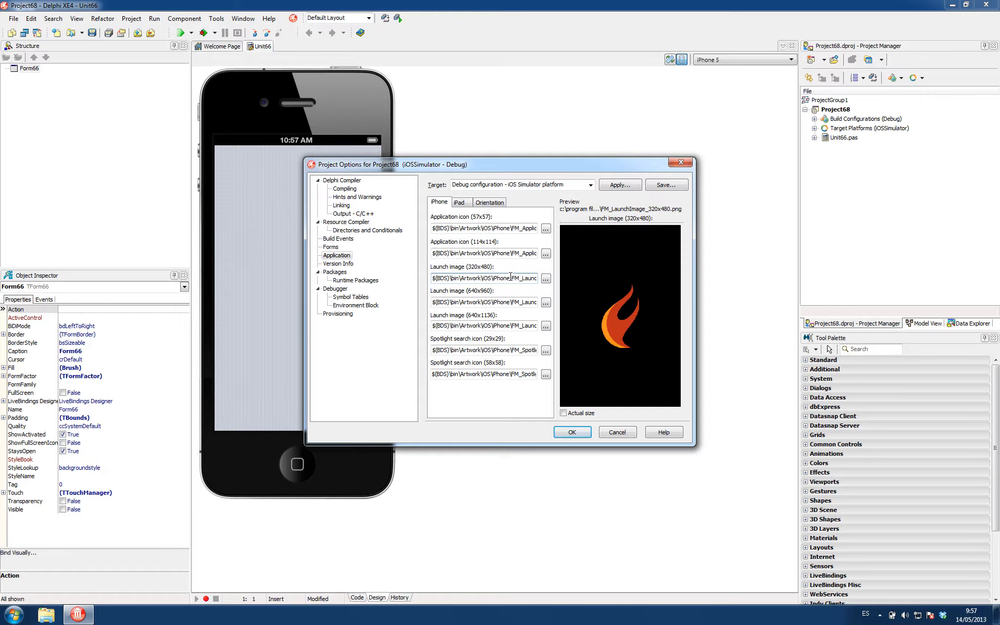
{"action": "left_click", "coordinate": [506, 304]}
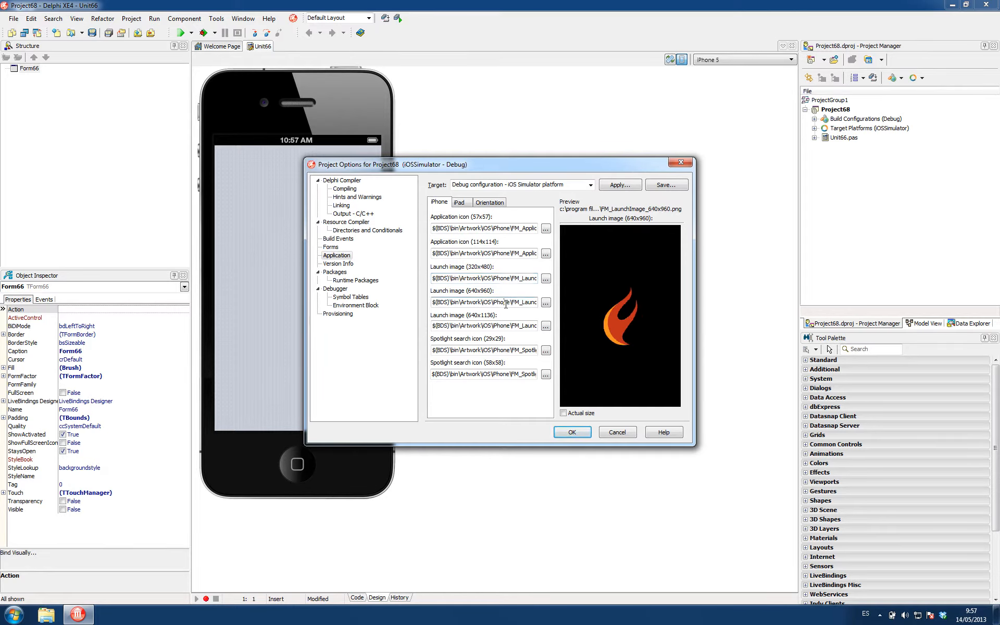
{"action": "left_click", "coordinate": [491, 326]}
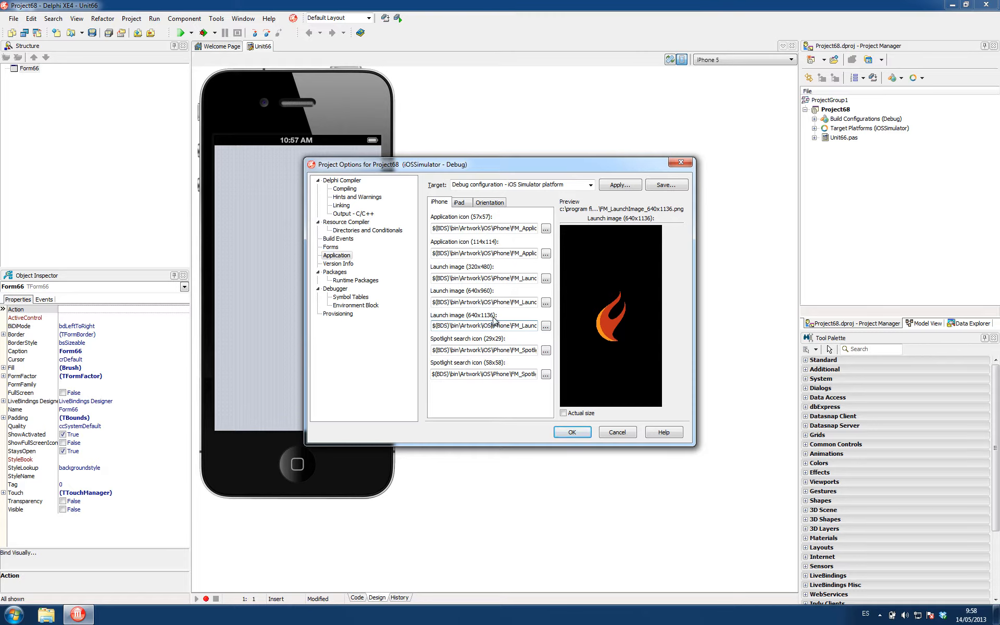
{"action": "left_click", "coordinate": [482, 351]}
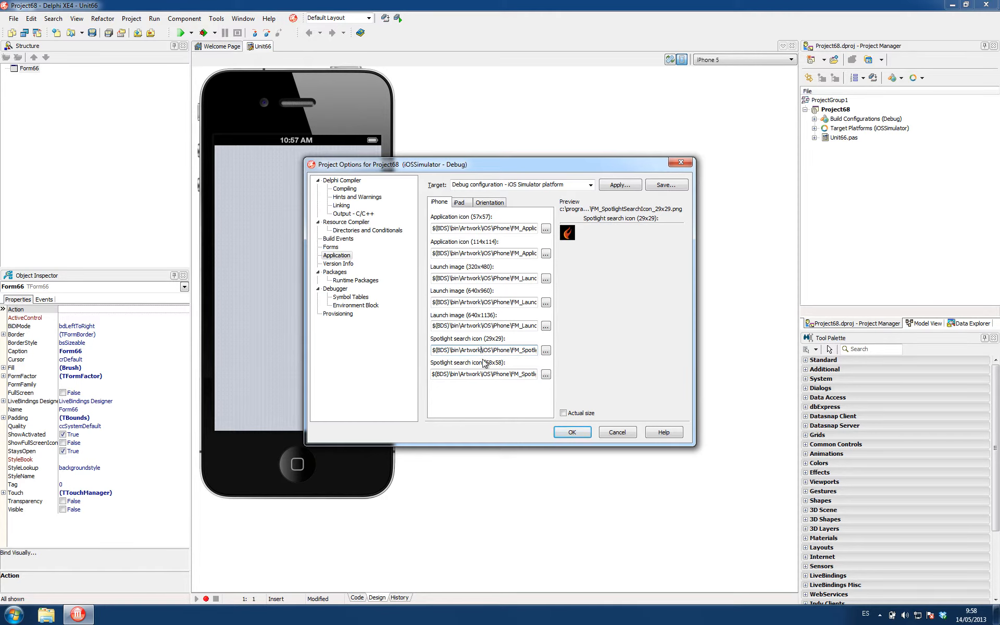
{"action": "left_click", "coordinate": [484, 374]}
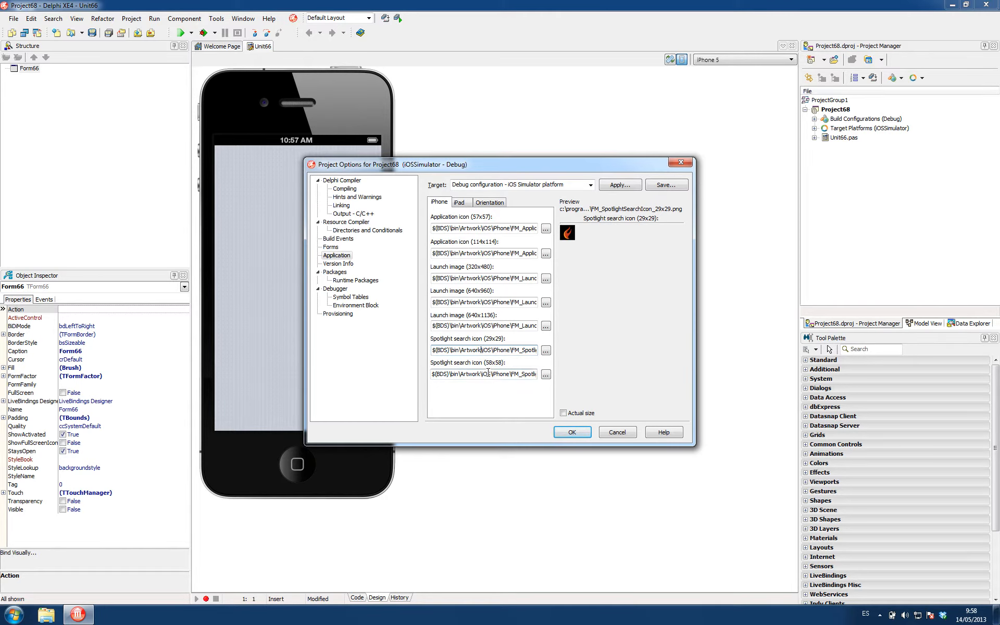
- Review the full list of iPad application icons, launch images, Spotlight search icons and setting icons
{"action": "left_click", "coordinate": [459, 202]}
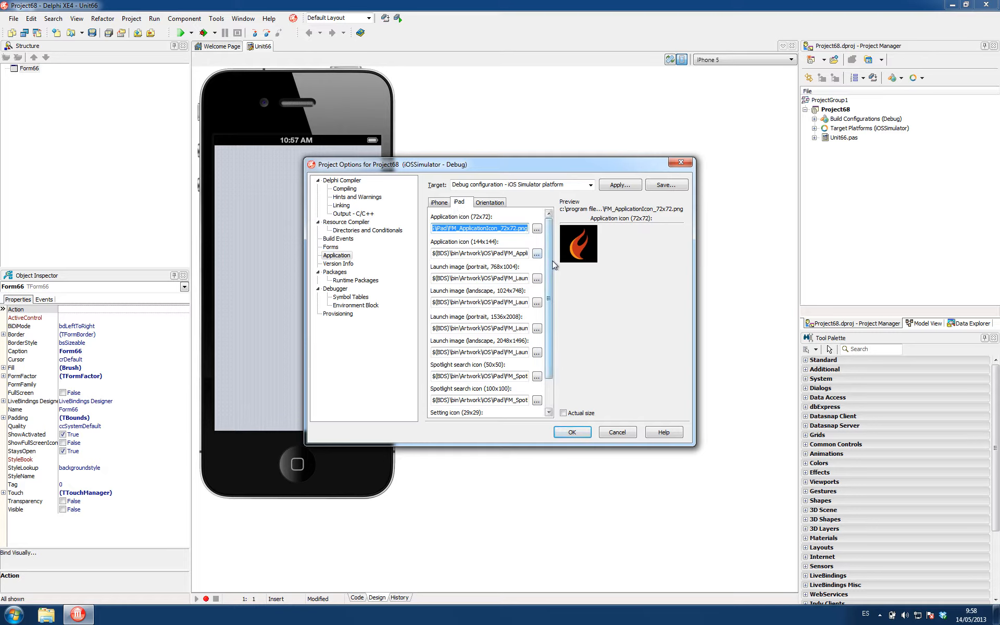
{"action": "scroll", "coordinate": [549, 302], "scroll_direction": "down", "scroll_amount": 2}
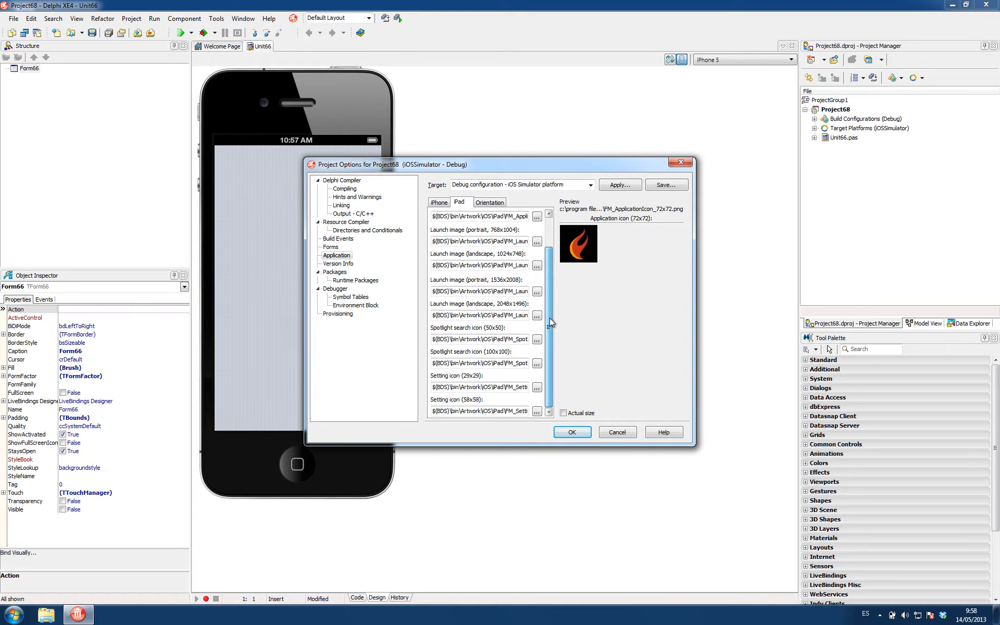
{"action": "scroll", "coordinate": [553, 302], "scroll_direction": "up", "scroll_amount": 2}
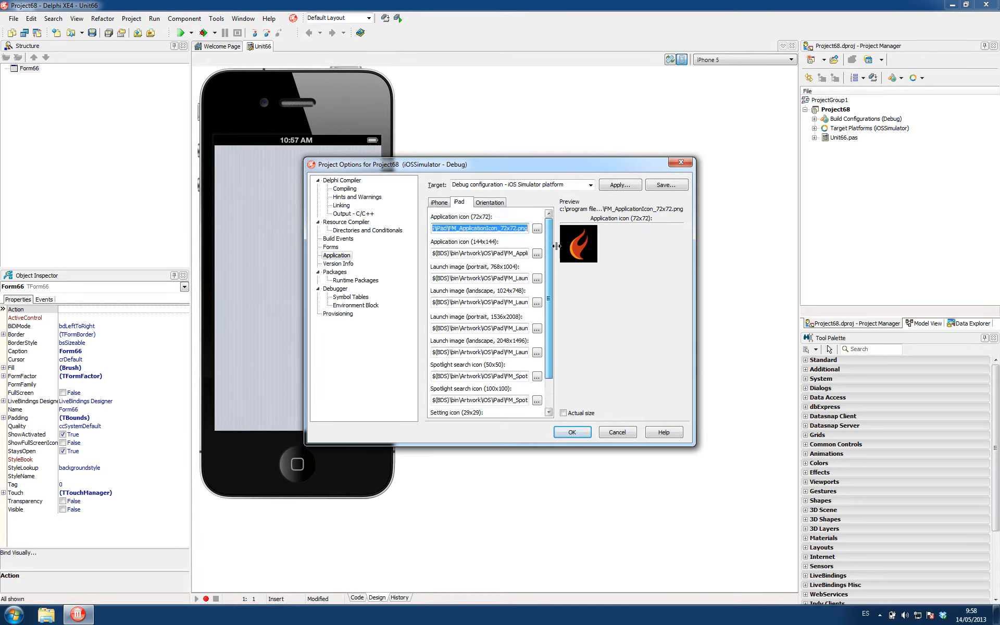
- Try a custom orientation supporting Portrait and Upside down, and discard the project option changes
{"action": "left_click", "coordinate": [490, 203]}
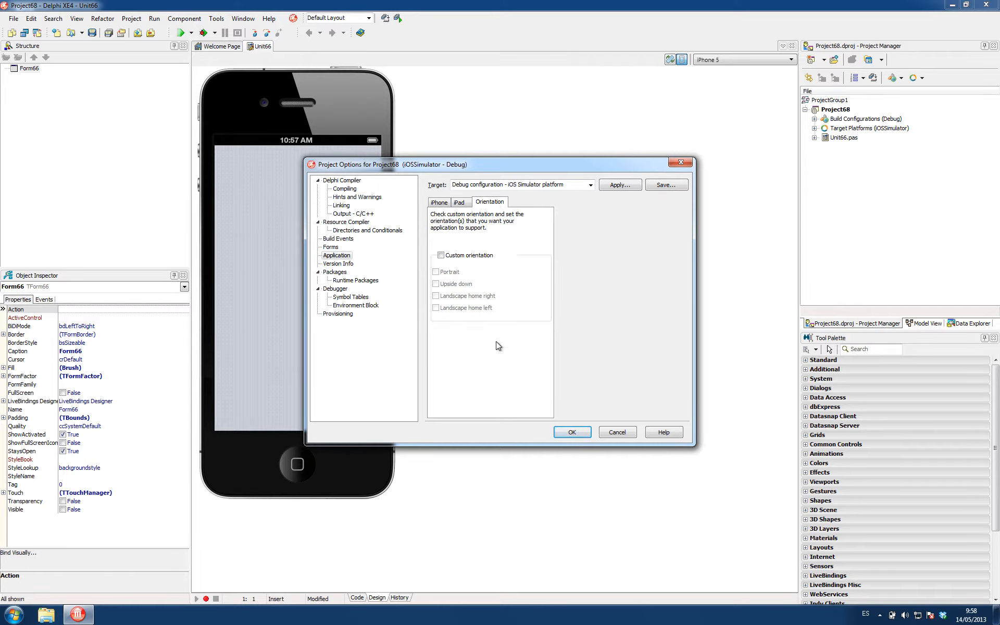
{"action": "left_click", "coordinate": [470, 259]}
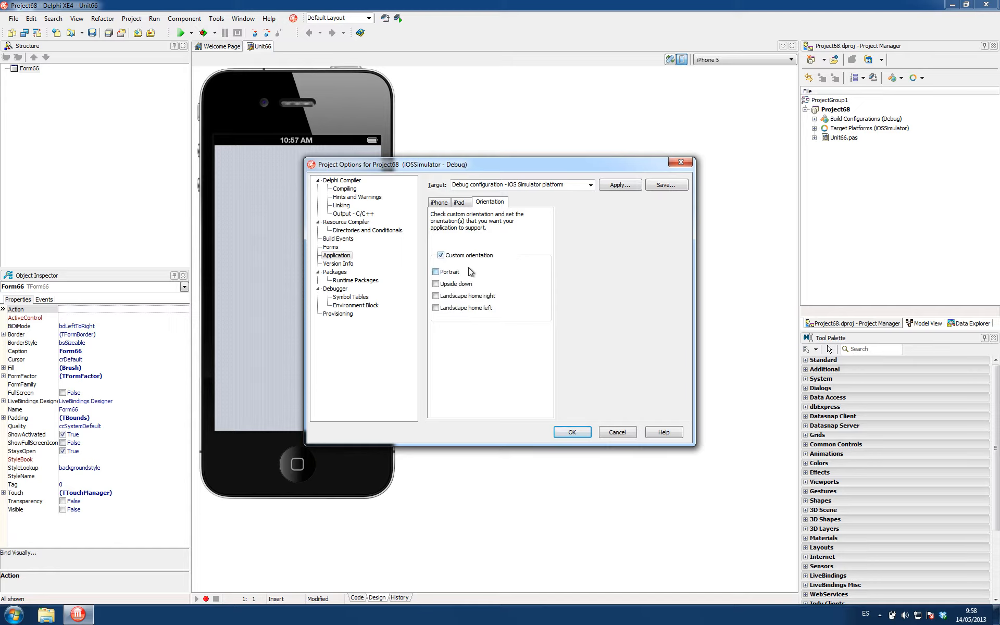
{"action": "left_click", "coordinate": [460, 257]}
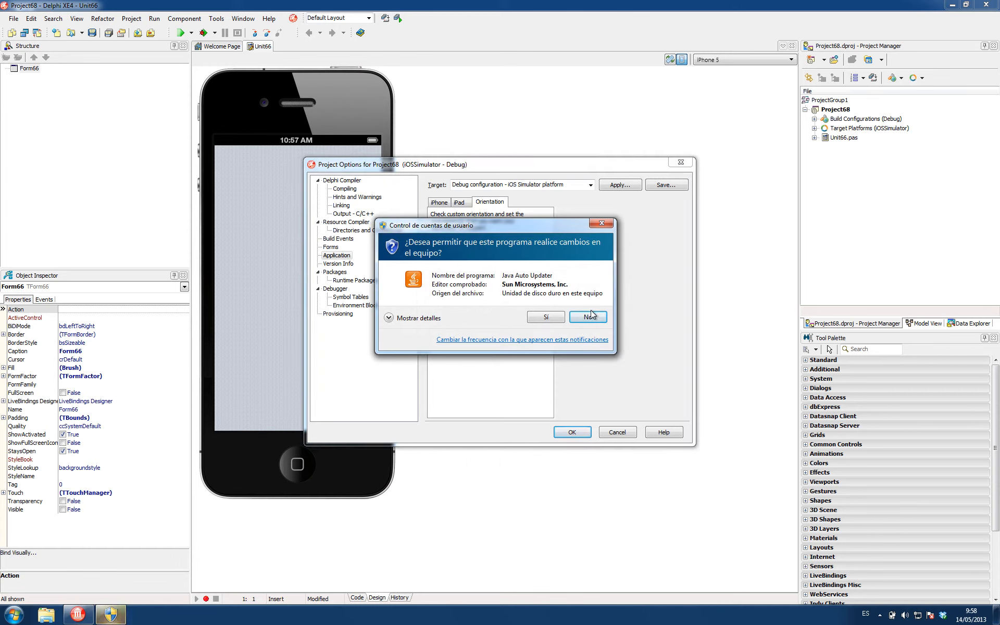
{"action": "left_click", "coordinate": [591, 316]}
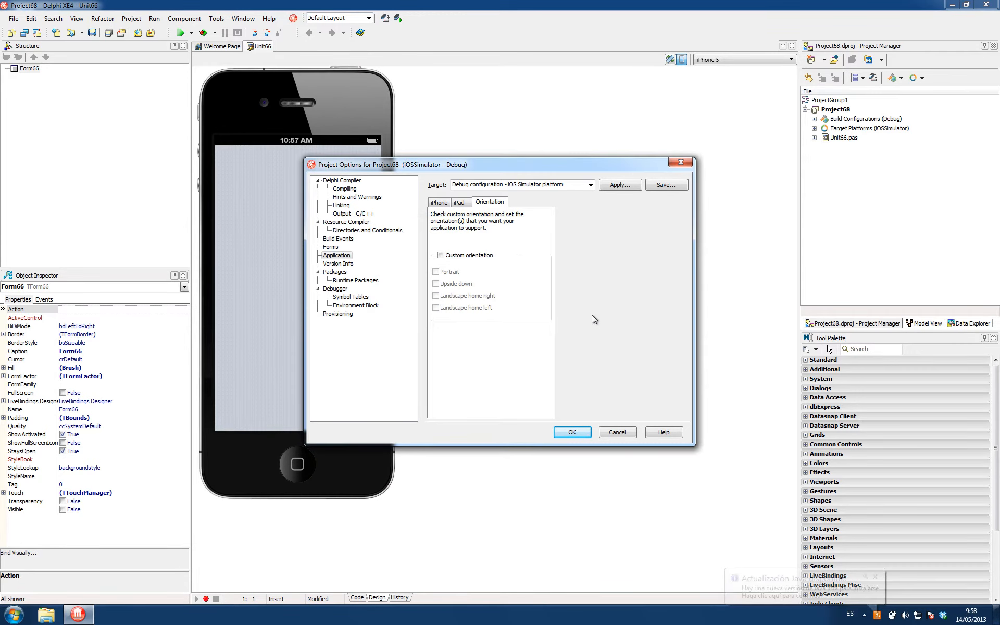
{"action": "left_click", "coordinate": [452, 255]}
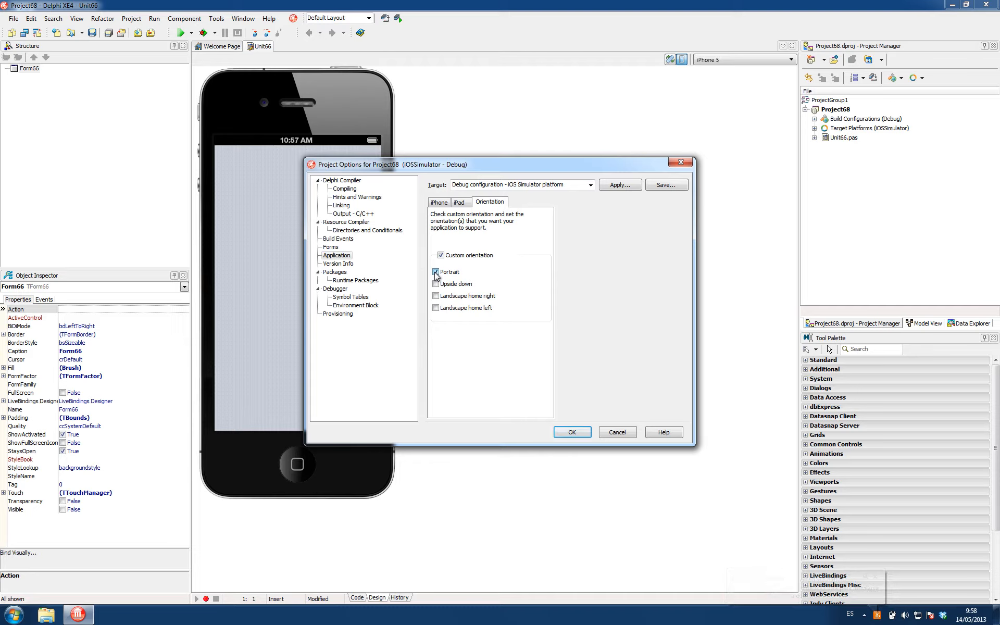
{"action": "left_click", "coordinate": [436, 272]}
{"action": "left_click", "coordinate": [436, 284]}
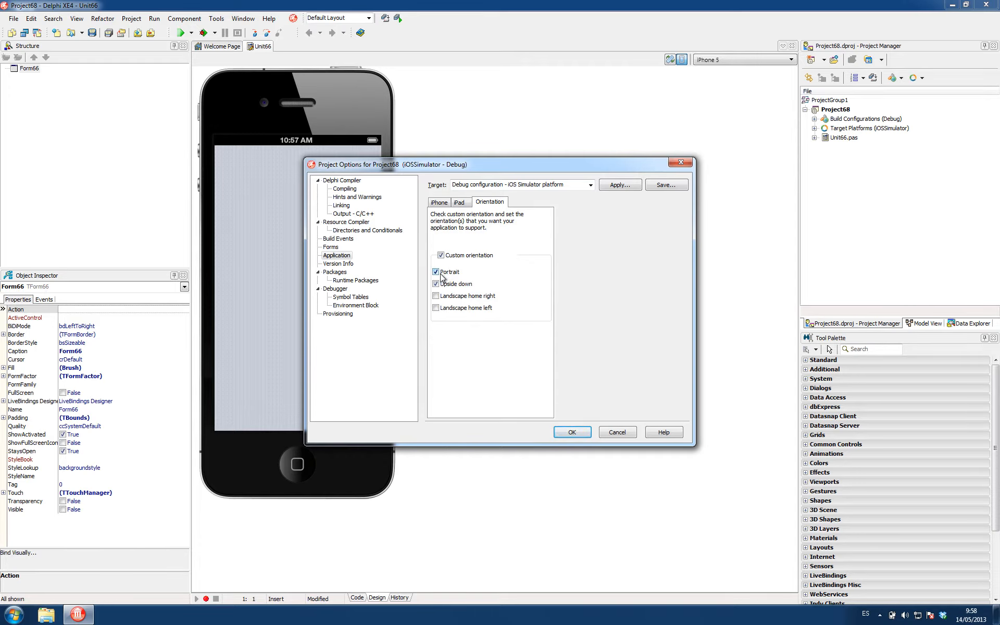
{"action": "left_click", "coordinate": [623, 431]}
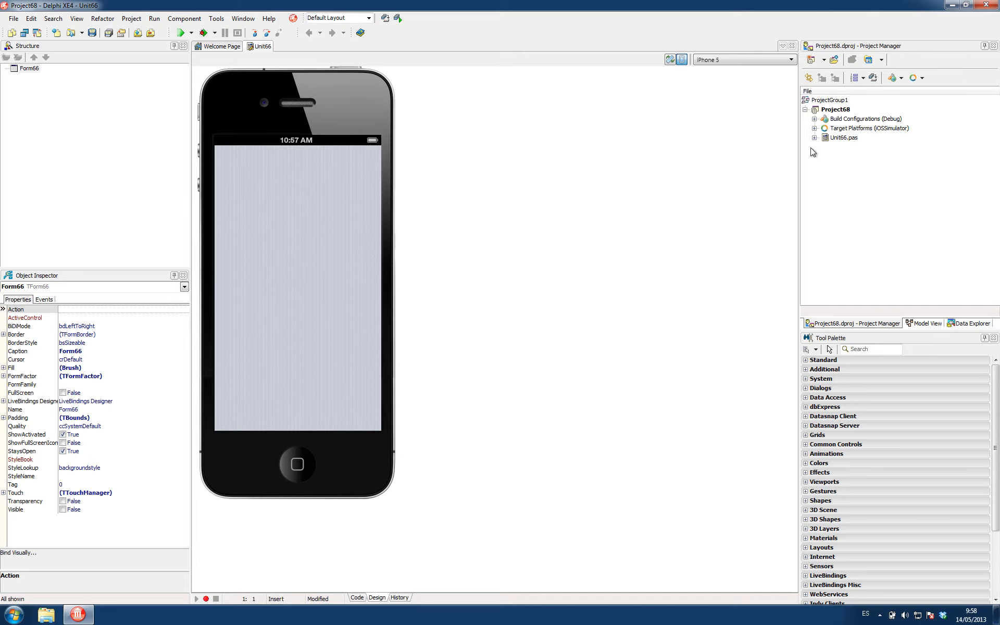
- Examine the SDK settings of the iOS Device target platform and close them without changes
{"action": "left_click", "coordinate": [814, 128]}
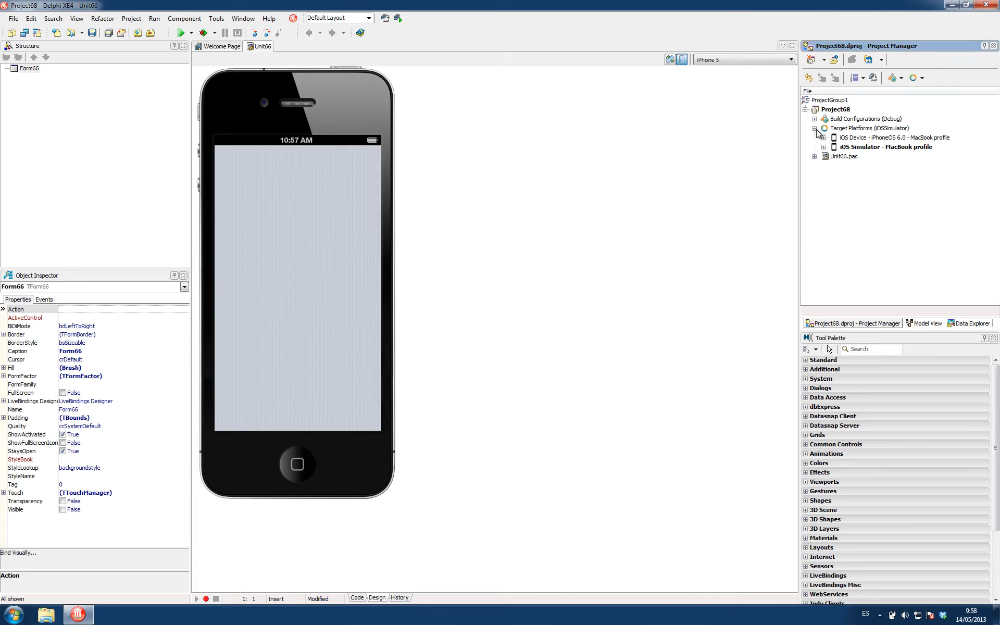
{"action": "right_click", "coordinate": [849, 149]}
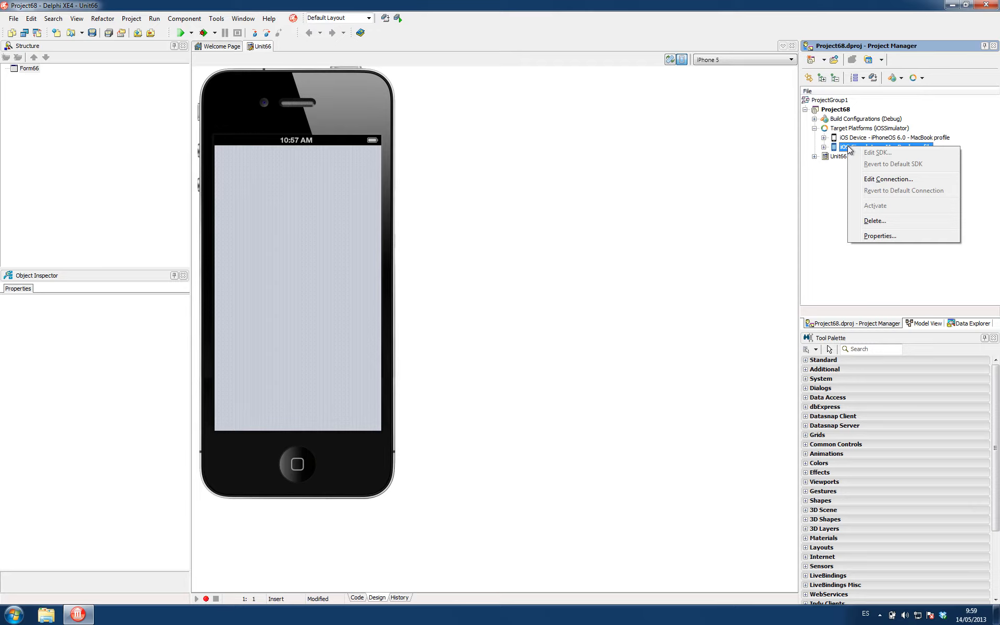
{"action": "left_click", "coordinate": [849, 139]}
{"action": "right_click", "coordinate": [849, 140]}
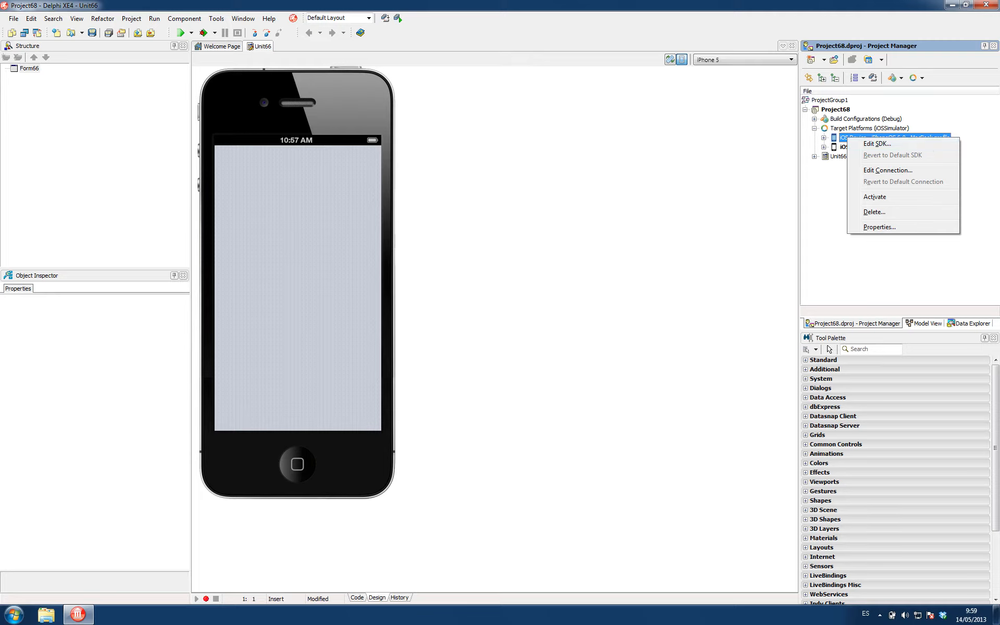
{"action": "left_click", "coordinate": [878, 143]}
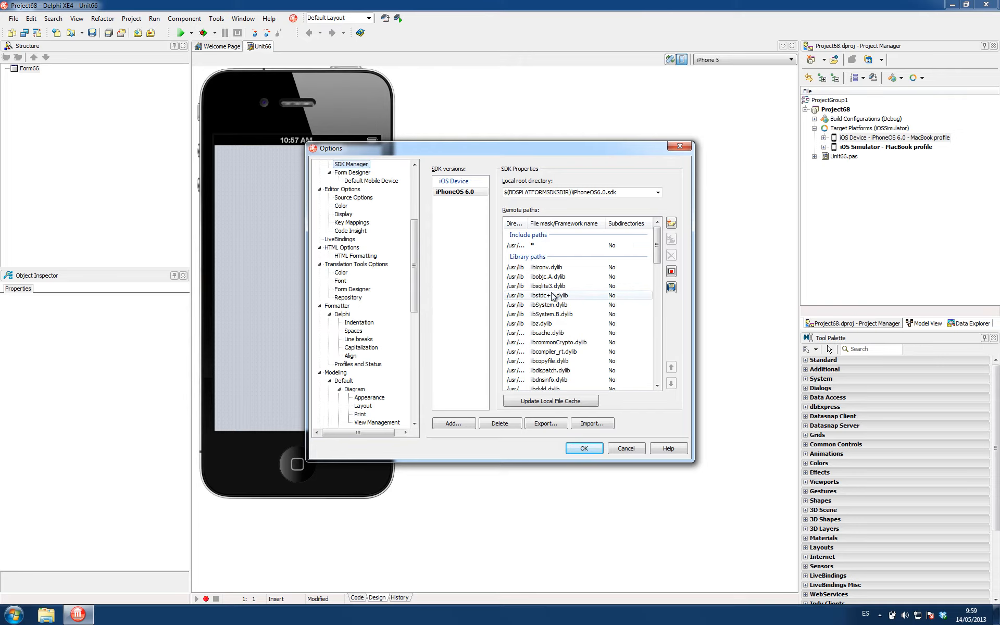
{"action": "left_click", "coordinate": [626, 449]}
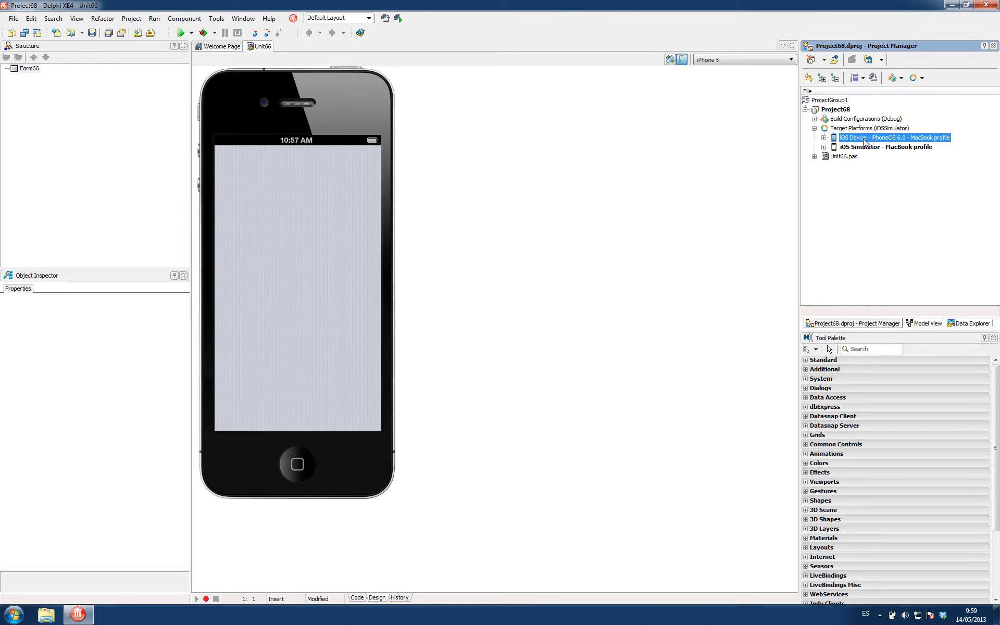
- Examine the connection profile properties of the iOS Device target platform and close them without changes
{"action": "right_click", "coordinate": [865, 142]}
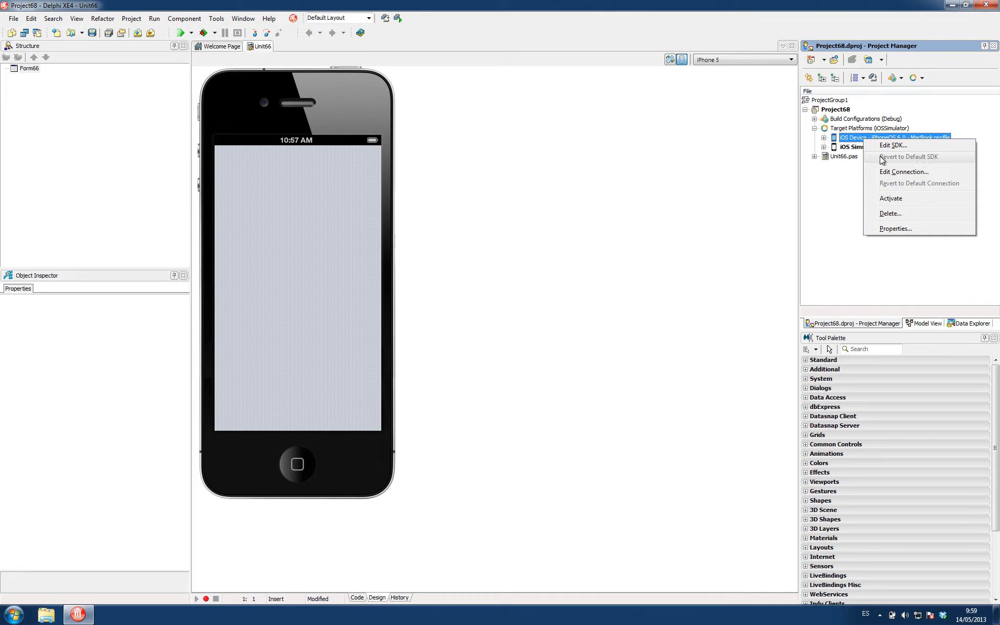
{"action": "left_click", "coordinate": [890, 172]}
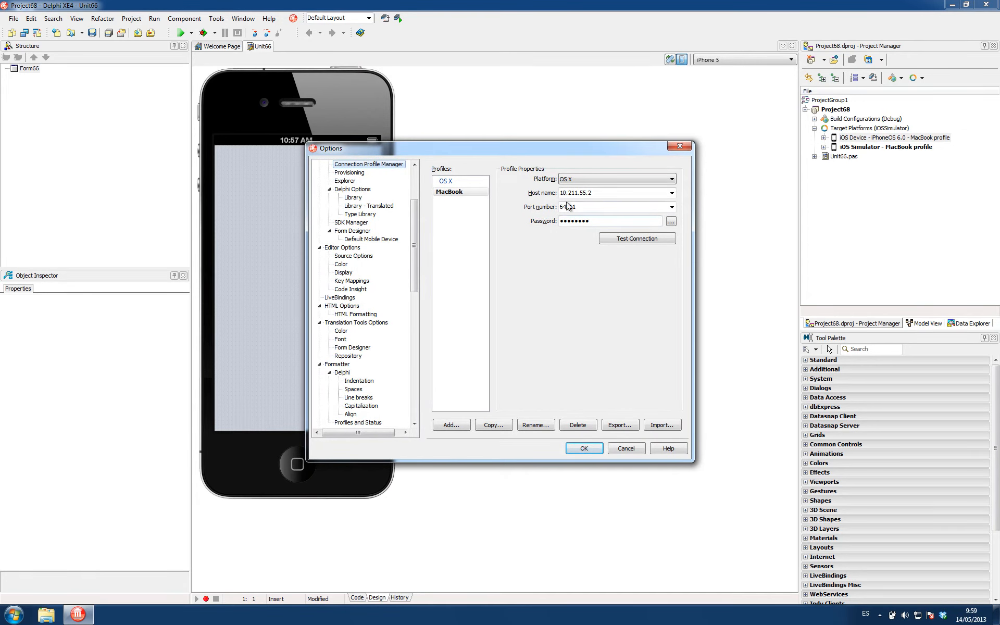
{"action": "left_click", "coordinate": [626, 449]}
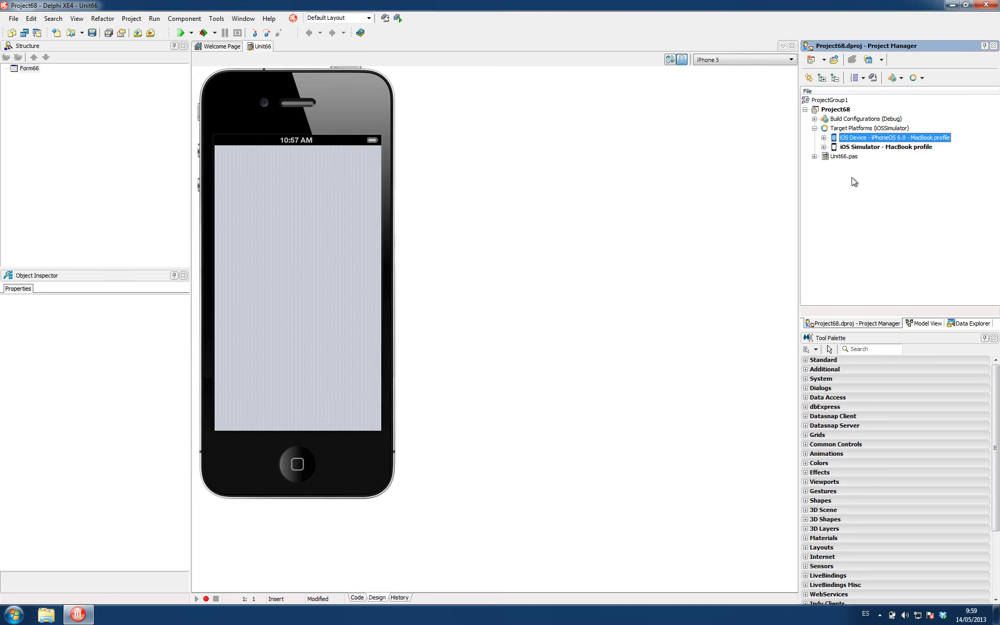
- Activate the iOS Device target platform, switching to iOS Simulator and back to iOS Device
{"action": "right_click", "coordinate": [875, 144]}
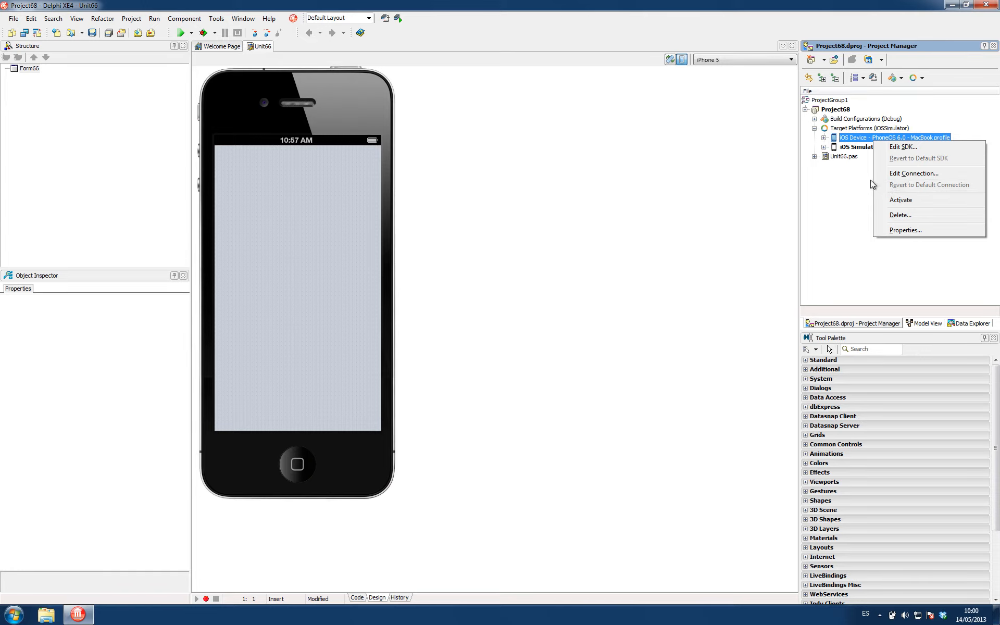
{"action": "left_click", "coordinate": [896, 201]}
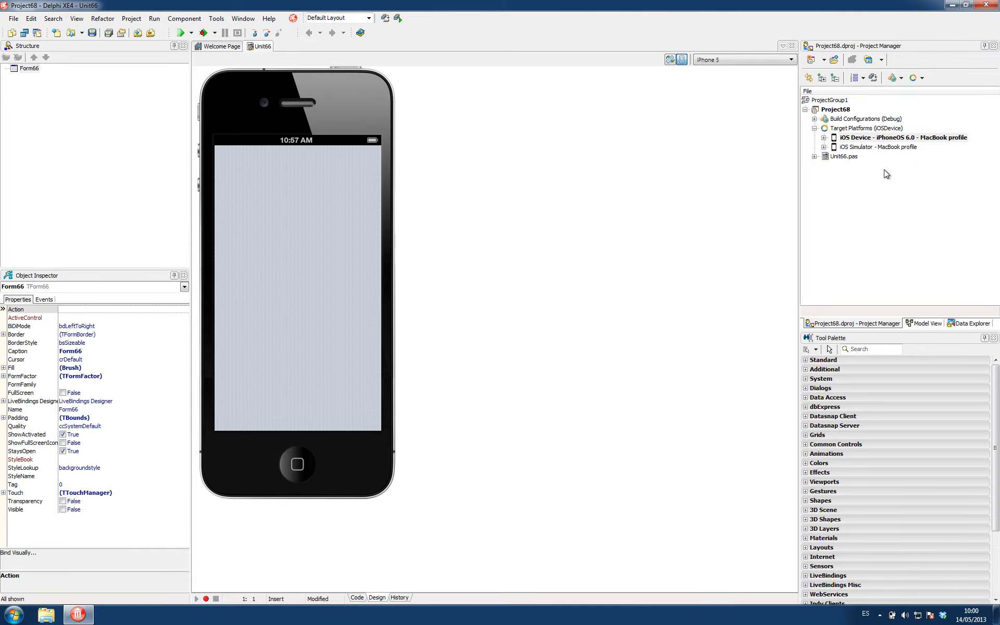
{"action": "right_click", "coordinate": [859, 139]}
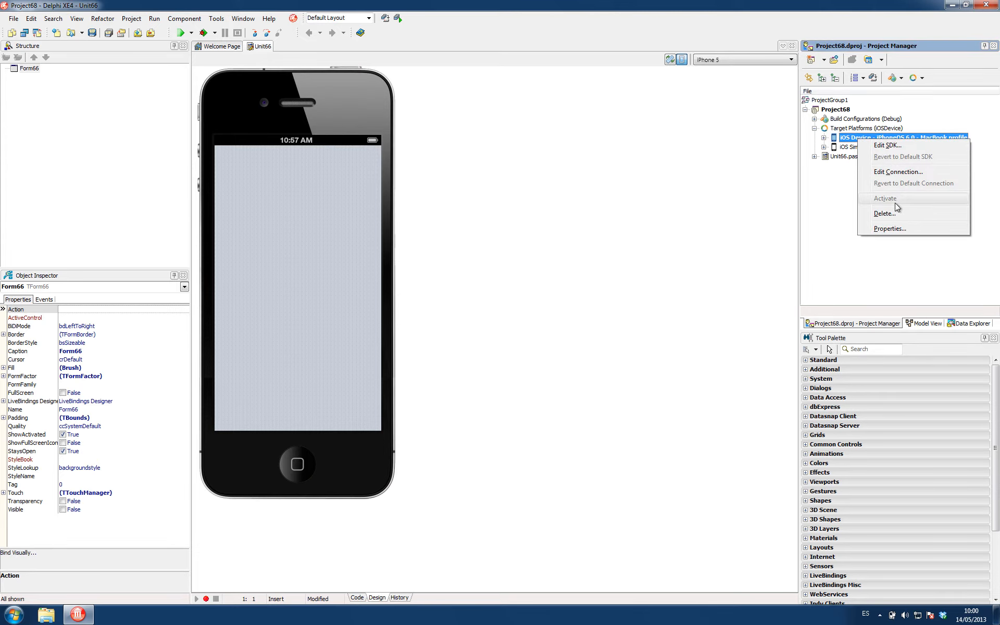
{"action": "double_click", "coordinate": [843, 149]}
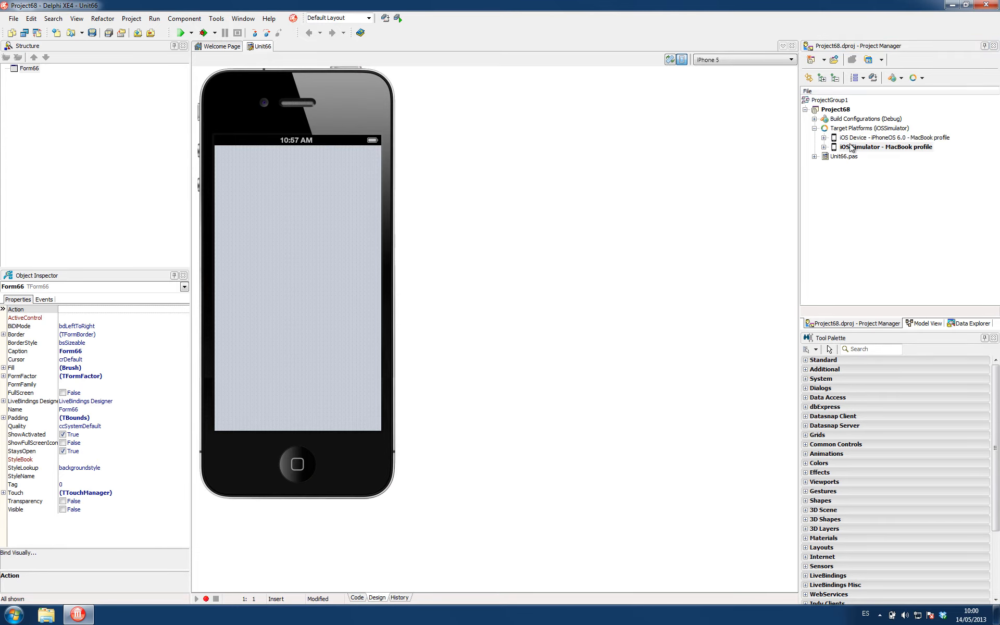
{"action": "left_click", "coordinate": [855, 139]}
{"action": "double_click", "coordinate": [856, 141]}
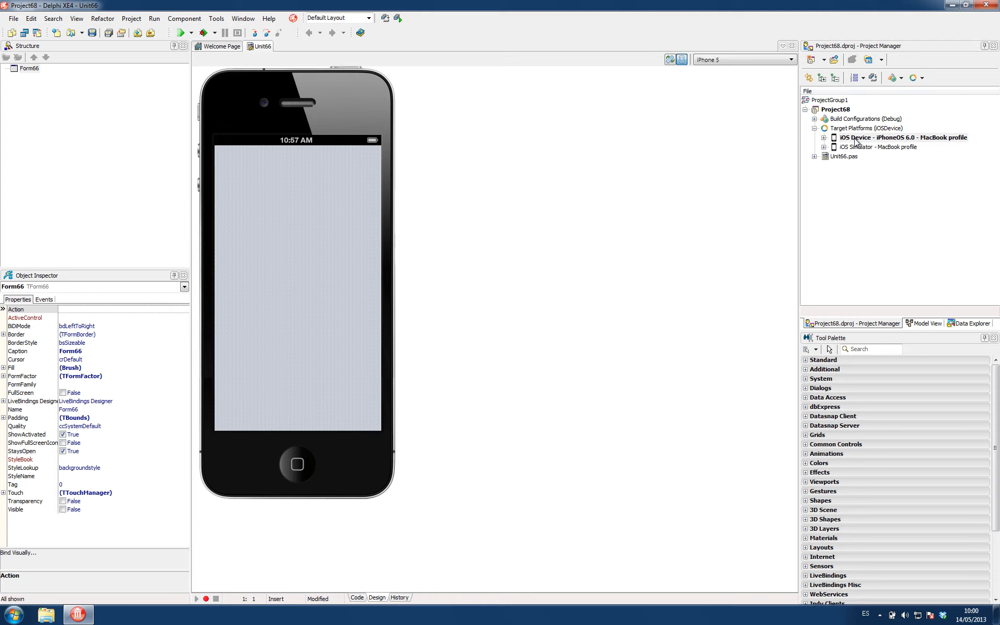
- Examine the SDK and connection profile choices in the iOS Device platform properties and close them without changes
{"action": "right_click", "coordinate": [856, 141]}
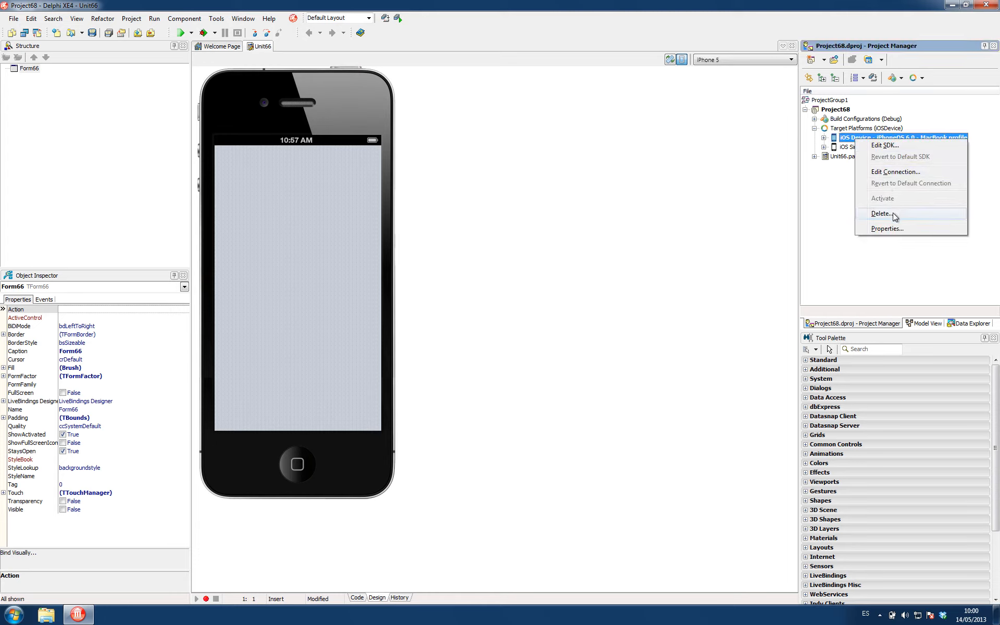
{"action": "left_click", "coordinate": [886, 228]}
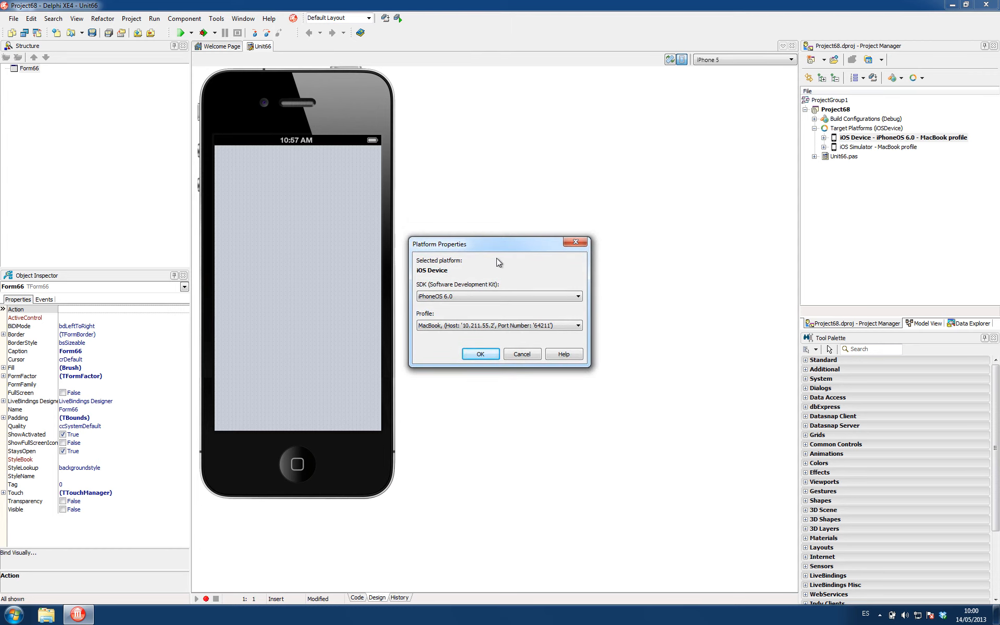
{"action": "left_click", "coordinate": [473, 292]}
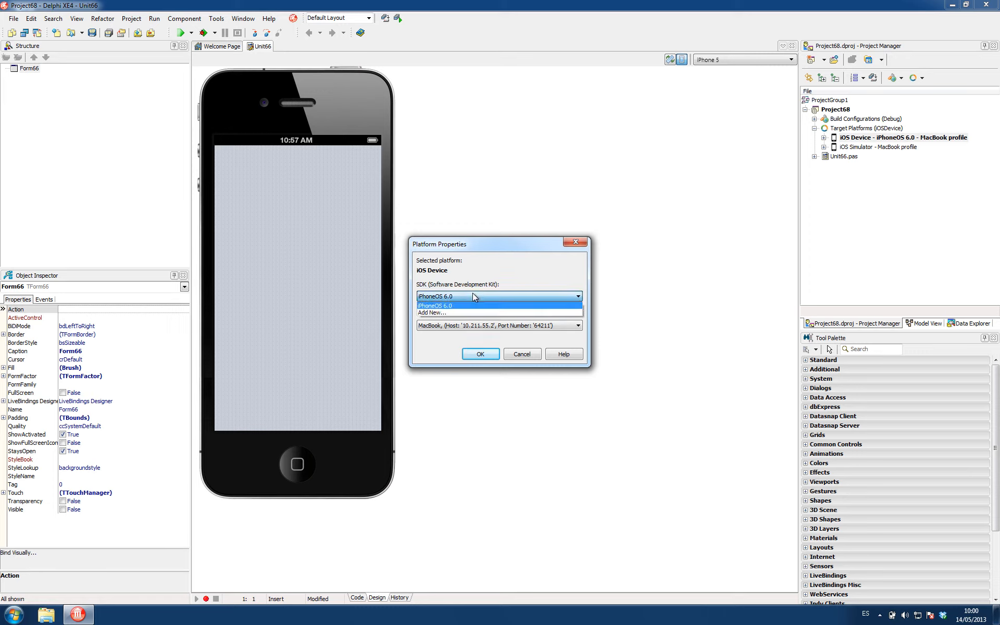
{"action": "left_click", "coordinate": [473, 293]}
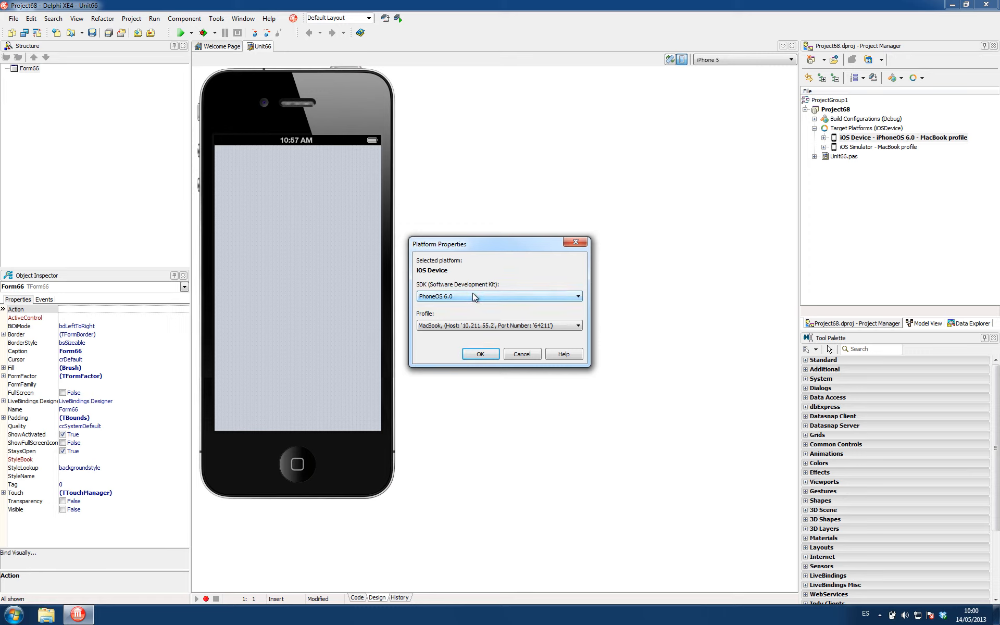
{"action": "left_click", "coordinate": [451, 328]}
{"action": "left_click", "coordinate": [451, 328]}
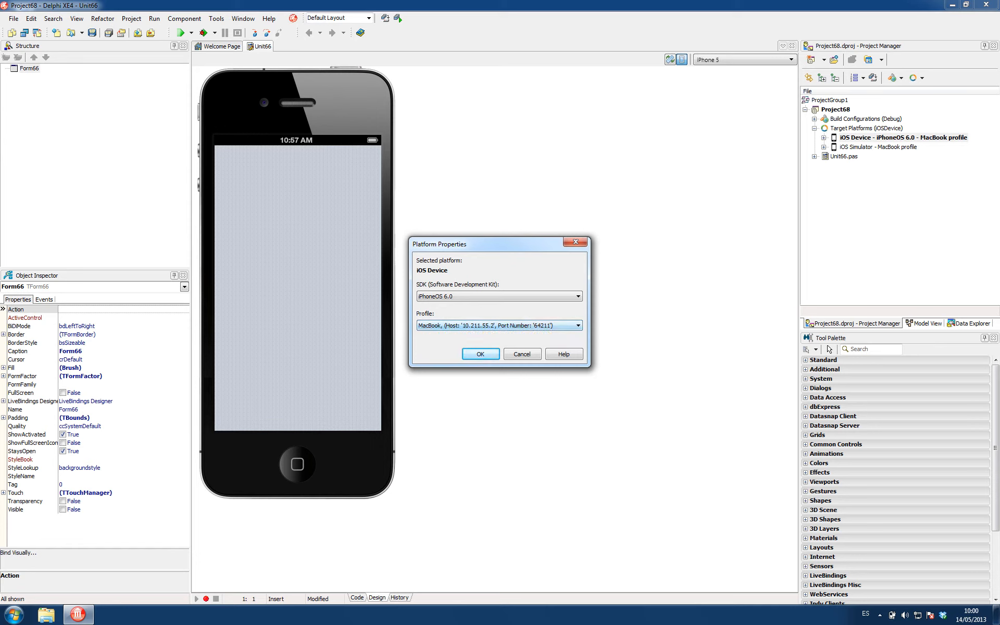
{"action": "key", "text": "ctrl+Right"}
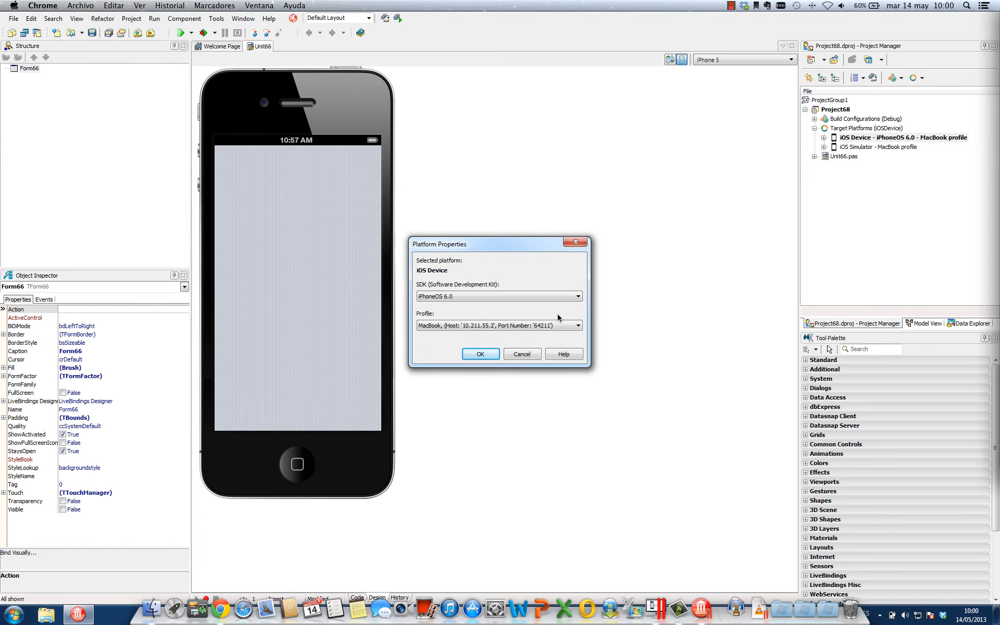
{"action": "left_click", "coordinate": [522, 355]}
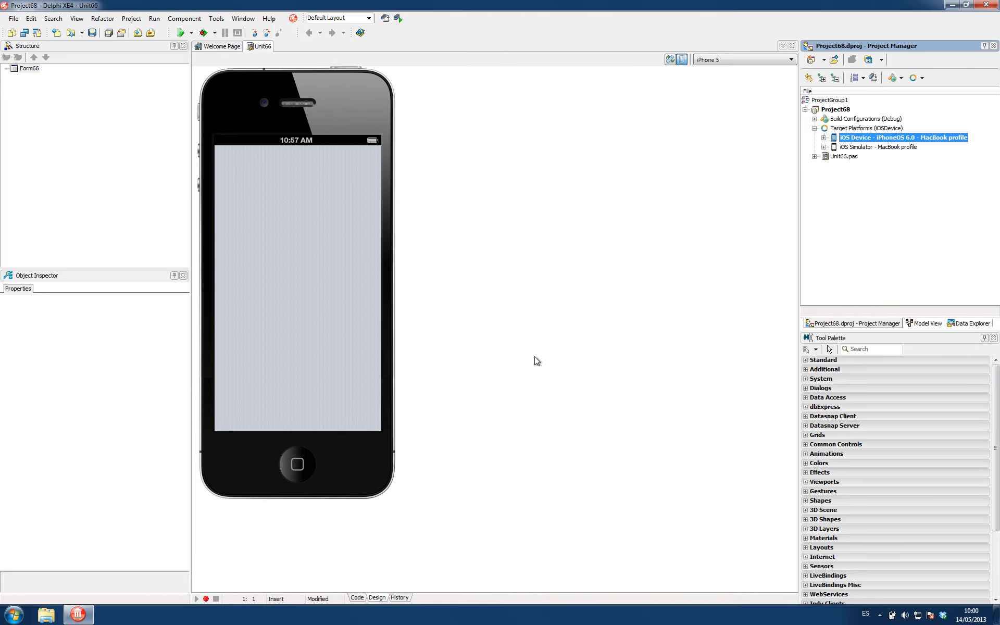
- Open the IDE's environment options and examine the Connection Profile Manager and Provisioning settings
{"action": "left_click", "coordinate": [216, 19]}
{"action": "left_click", "coordinate": [223, 30]}
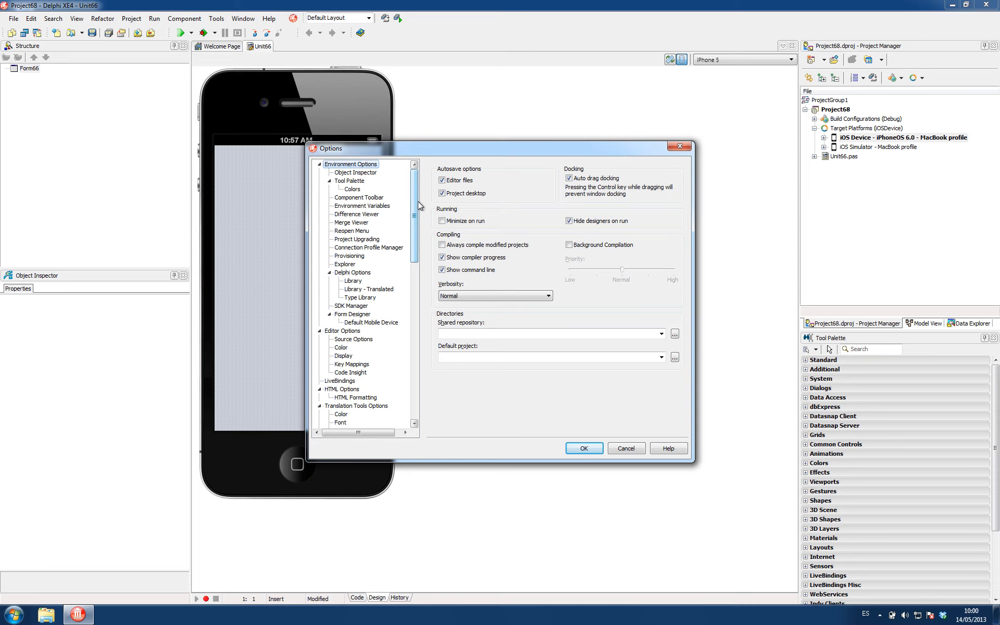
{"action": "left_click", "coordinate": [351, 249]}
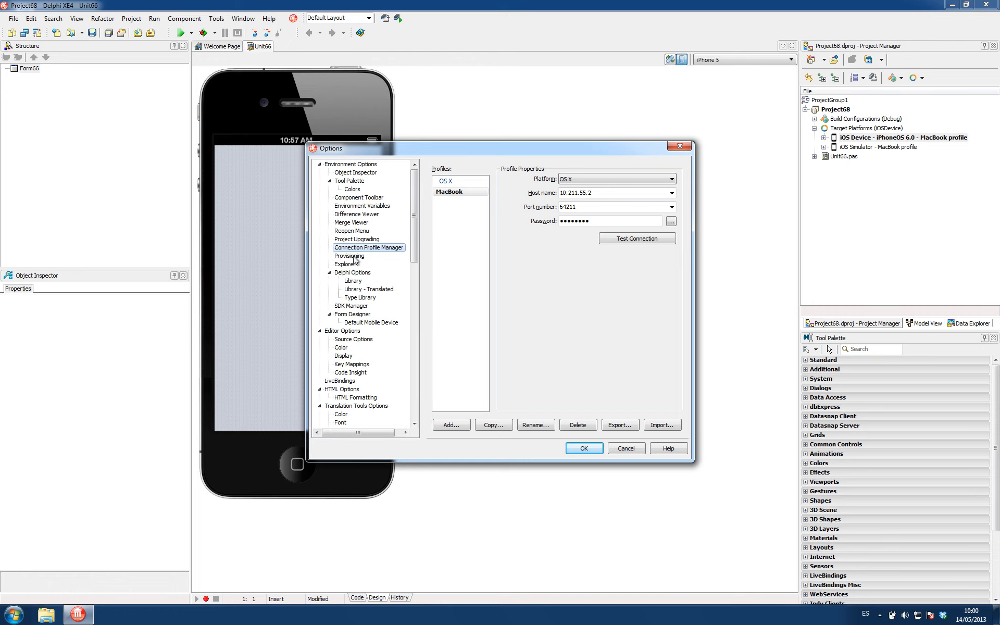
{"action": "left_click", "coordinate": [350, 257]}
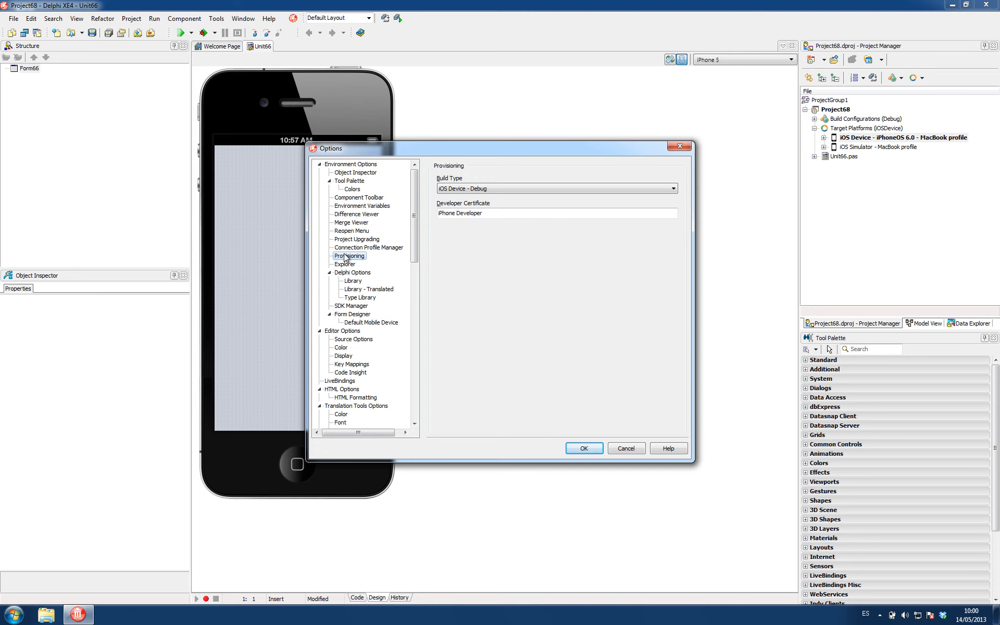
- Examine the SDK Manager settings alongside the Connection Profile Manager settings in the environment options
{"action": "left_click", "coordinate": [357, 308]}
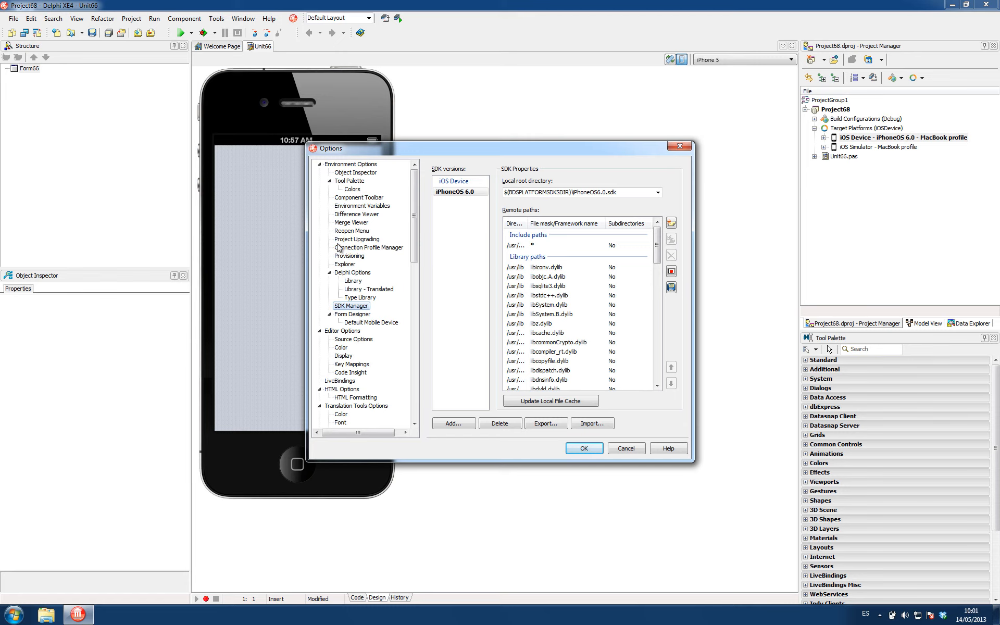
{"action": "left_click", "coordinate": [374, 247]}
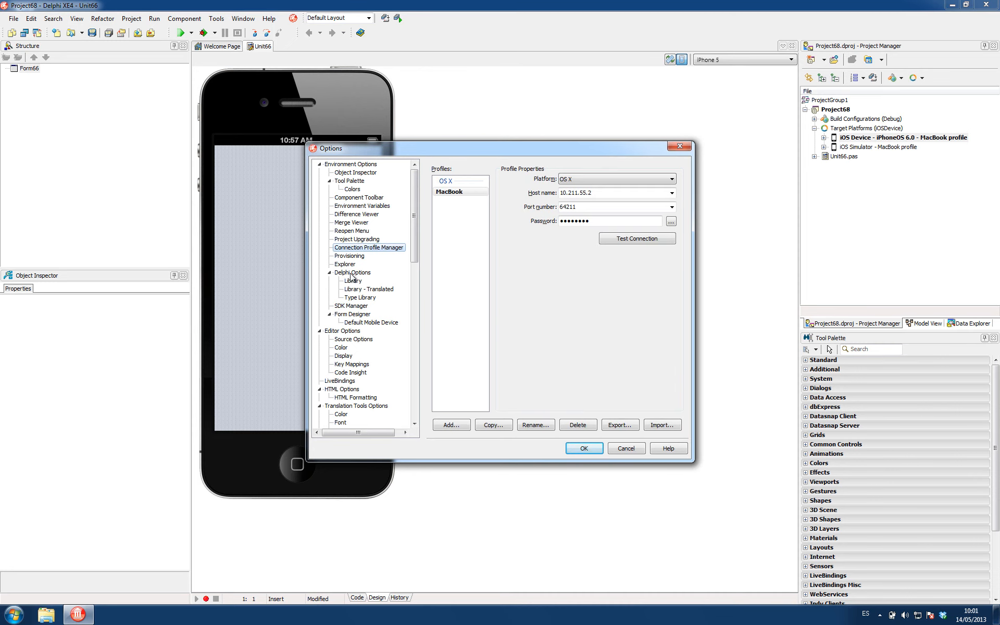
{"action": "left_click", "coordinate": [355, 306]}
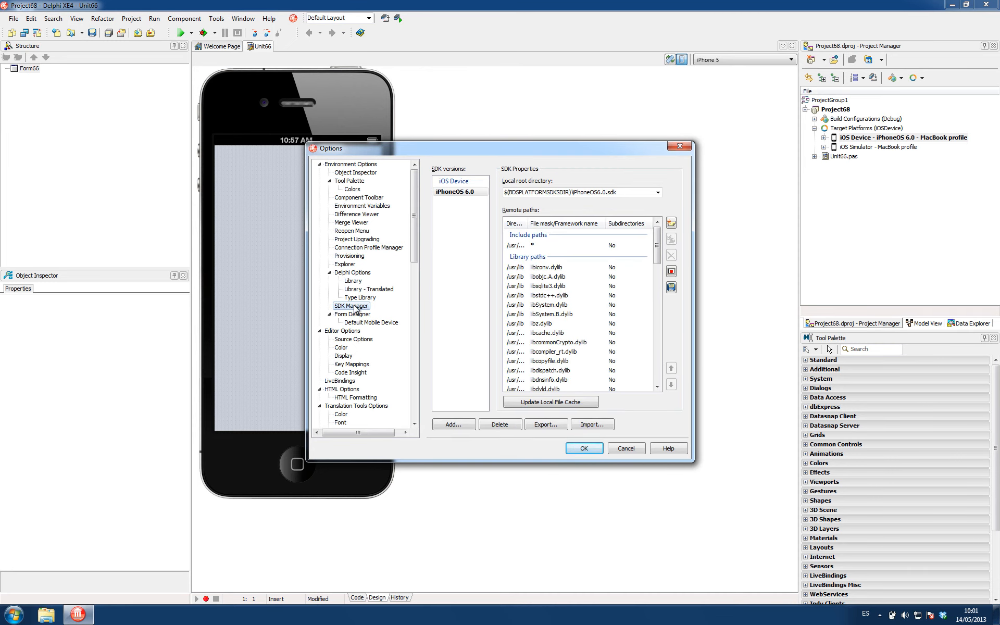
{"action": "left_click", "coordinate": [363, 248]}
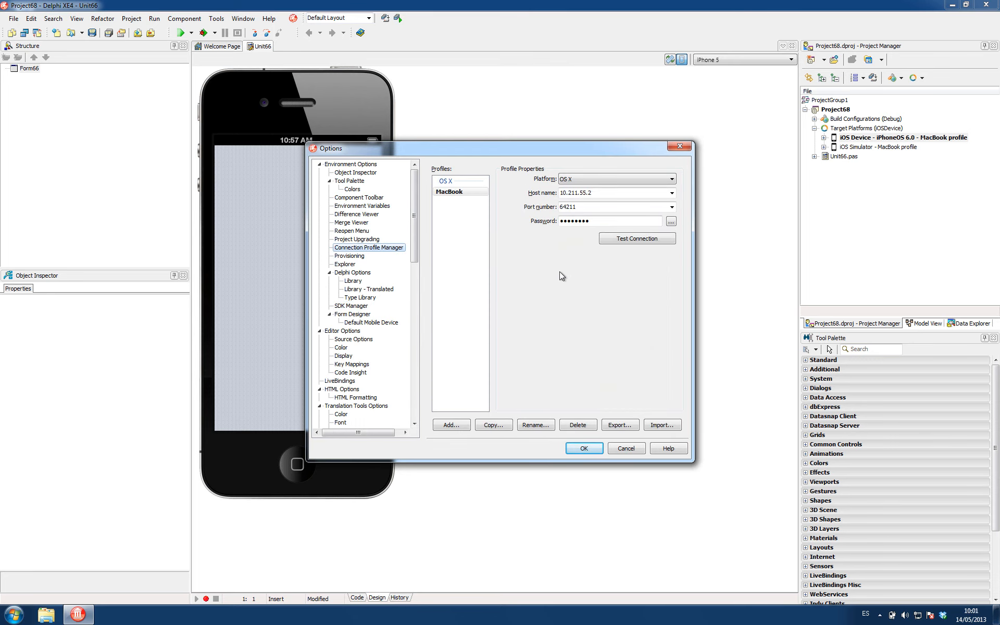
{"action": "left_click", "coordinate": [356, 308]}
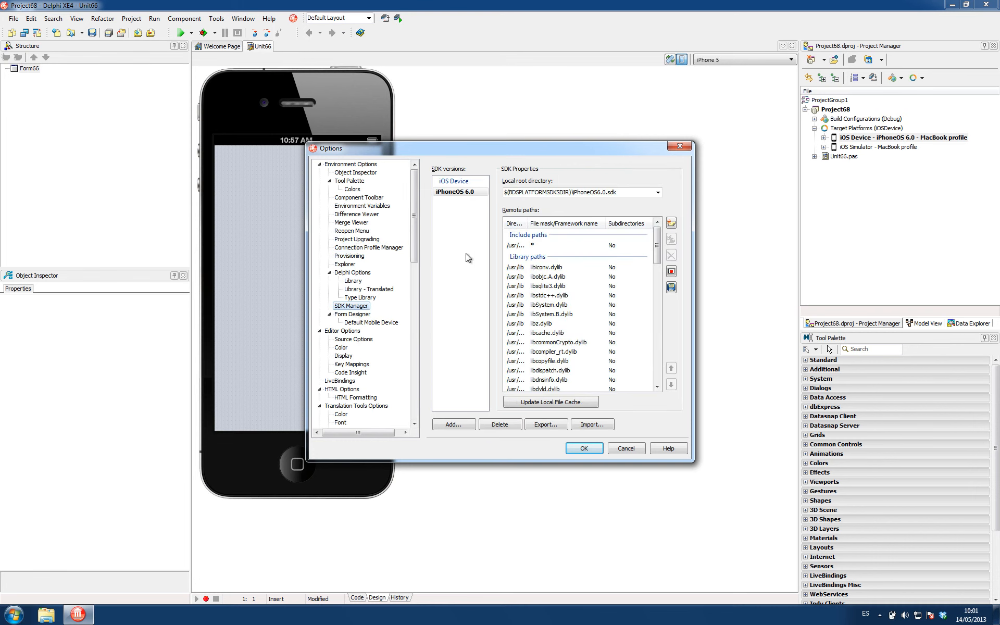
- Display the provisioning settings for the iOS Device - App Store build type
{"action": "left_click", "coordinate": [355, 257]}
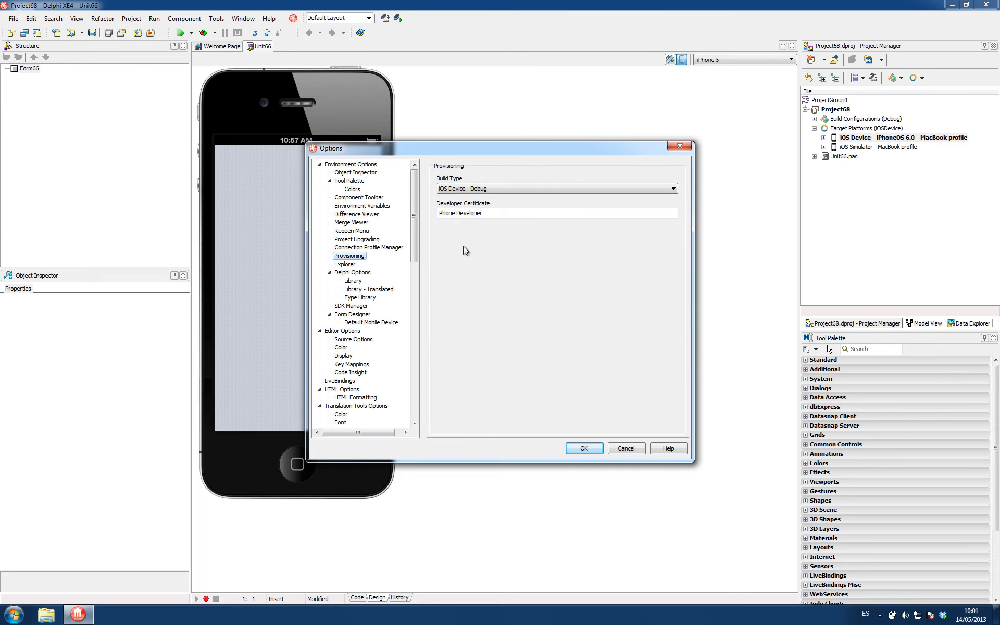
{"action": "left_click", "coordinate": [505, 188]}
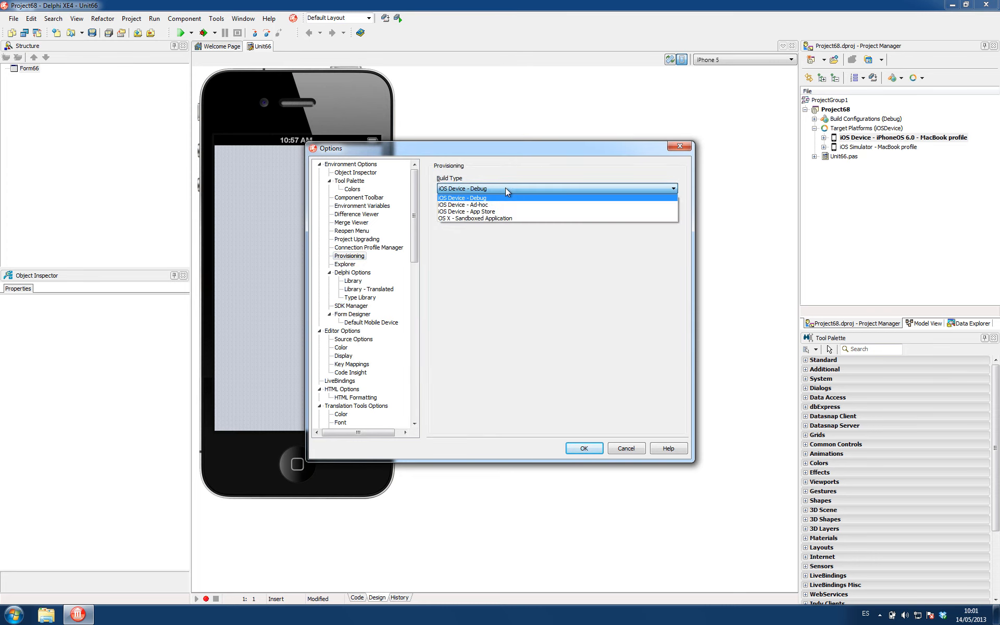
{"action": "left_click", "coordinate": [484, 212]}
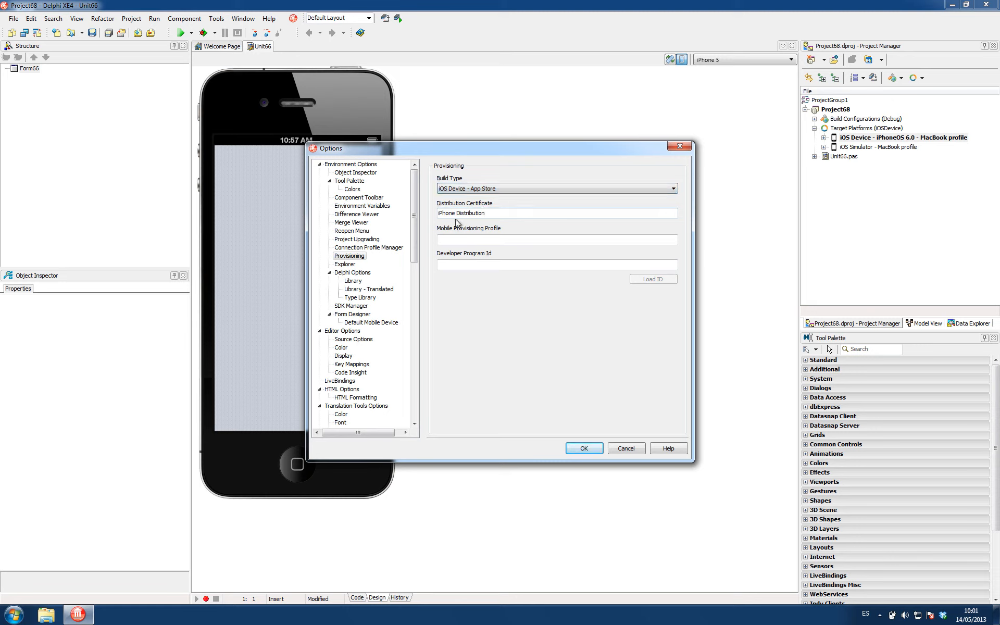